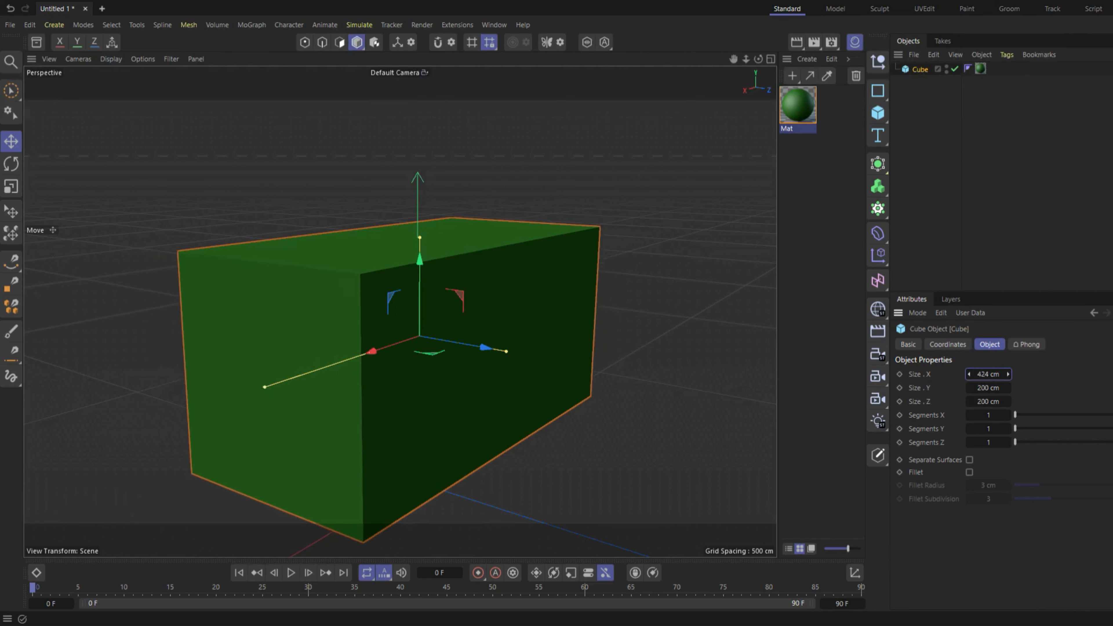
Adjust the green cube's Y size.
drag(990, 388, 1051, 401)
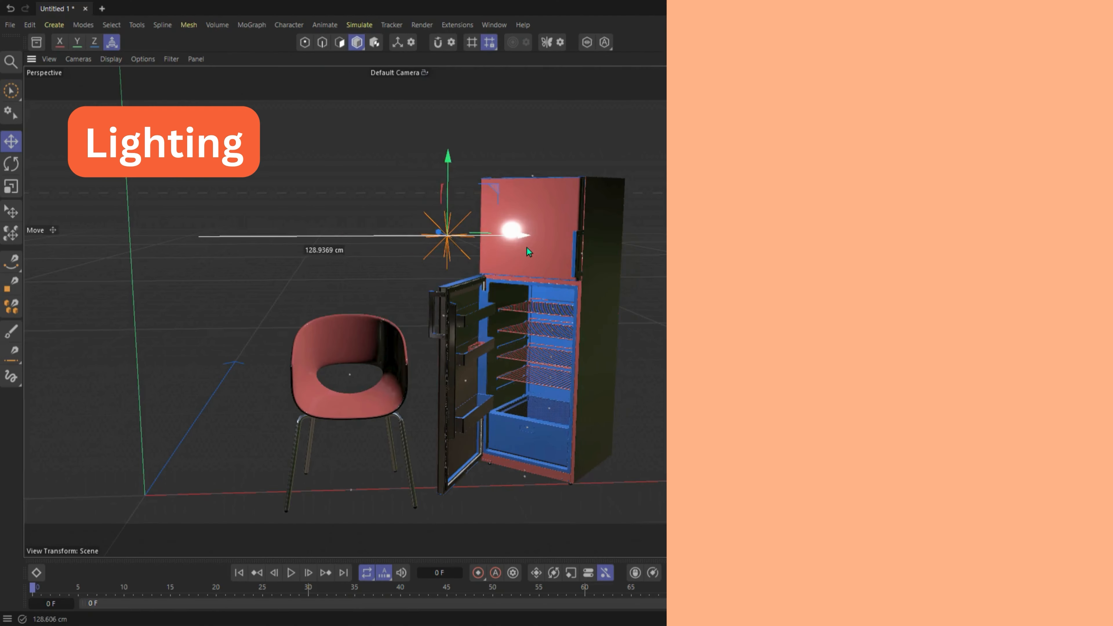
Move the existing light sideways and vertically around the fridge and chair to vary how it illuminates them.
drag(527, 247, 676, 263)
drag(602, 158, 626, 337)
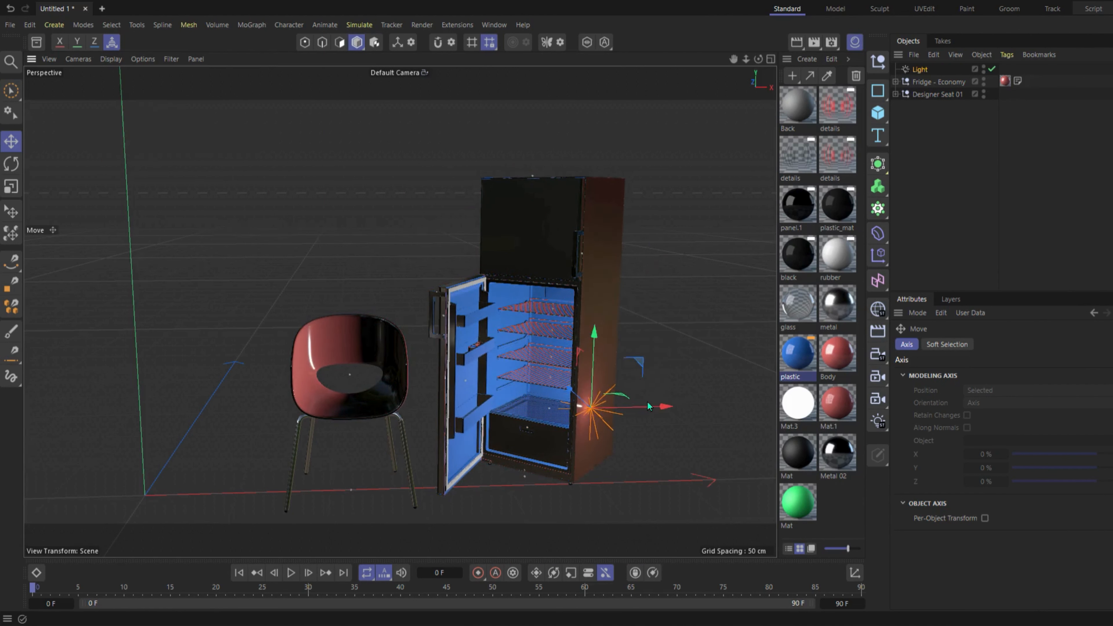
drag(648, 404, 403, 384)
drag(349, 345, 350, 299)
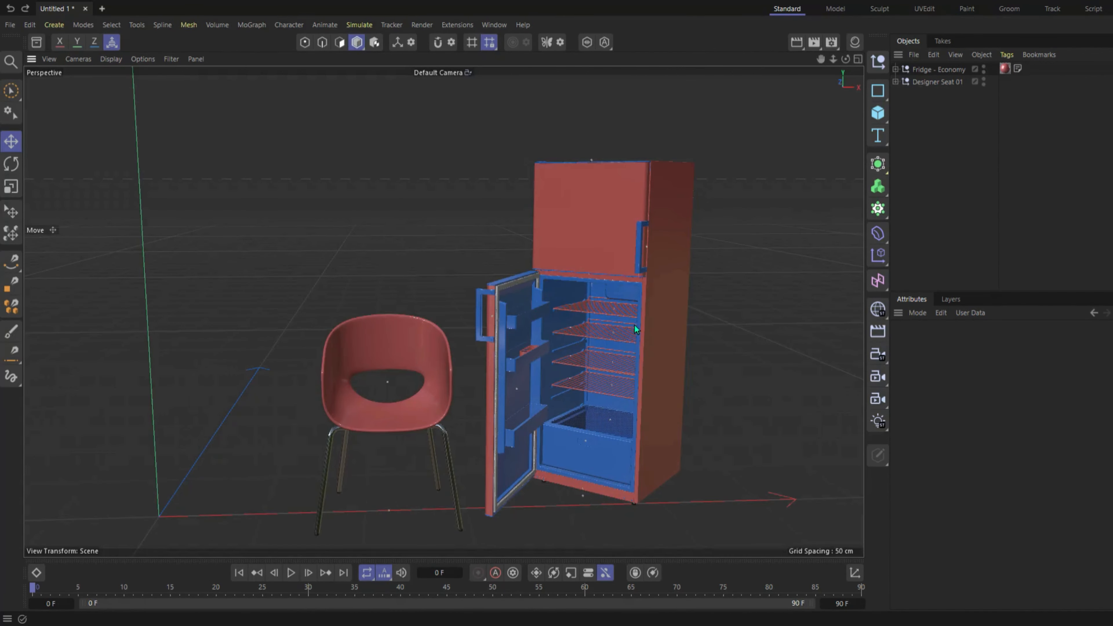
Add an omni light to the chair and fridge scene, raise it off the ground and move it along X towards the fridge.
click(657, 354)
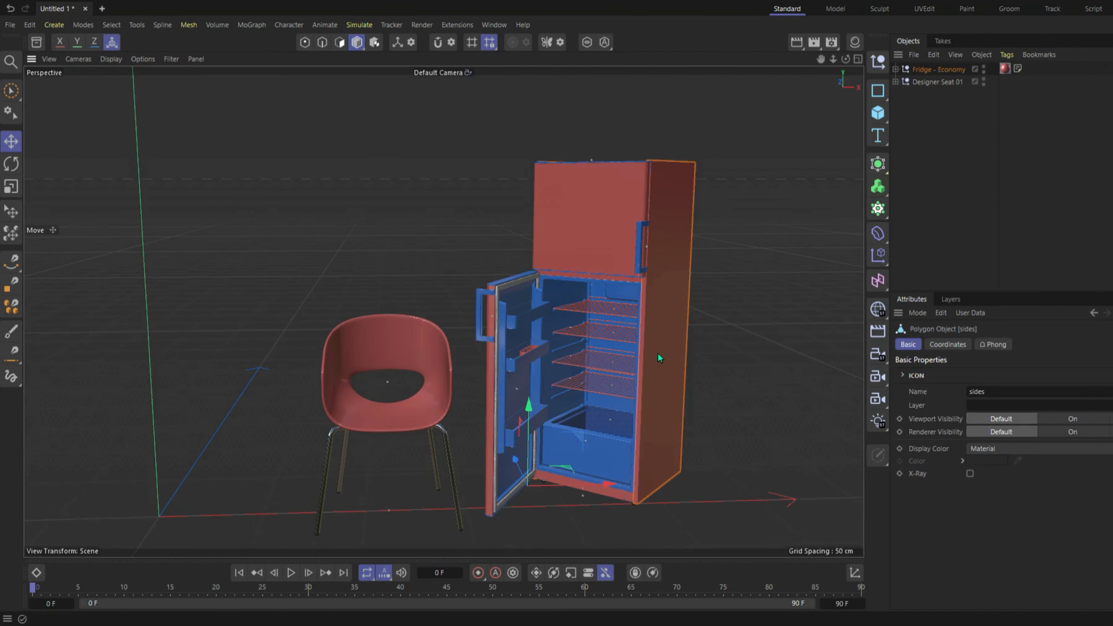
click(694, 352)
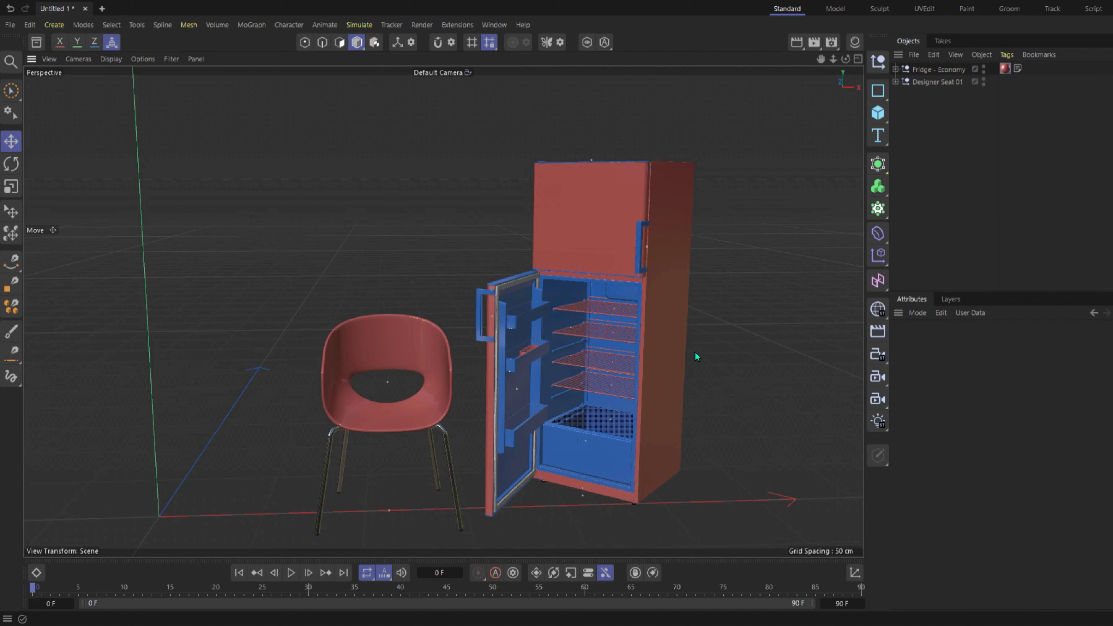
click(879, 421)
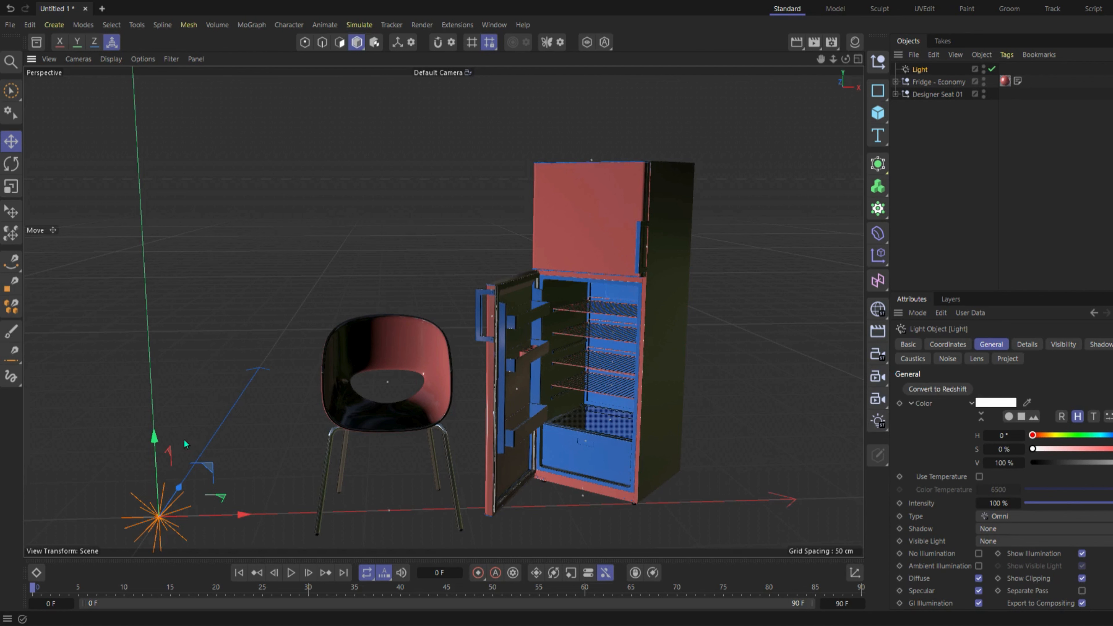
drag(184, 443, 232, 218)
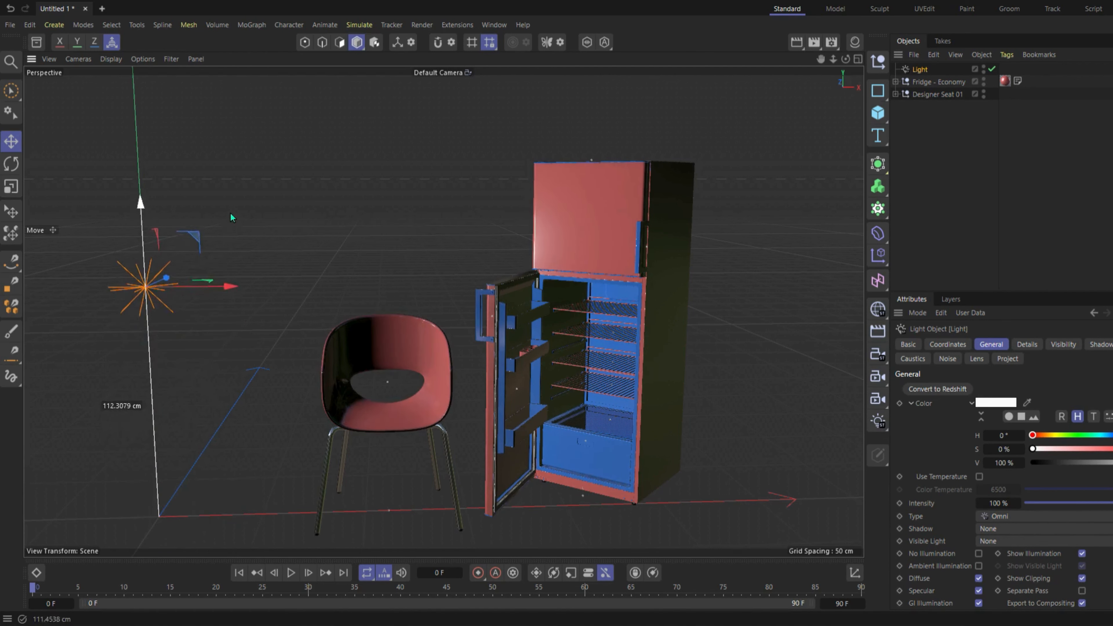
drag(226, 286, 534, 329)
drag(453, 271, 454, 236)
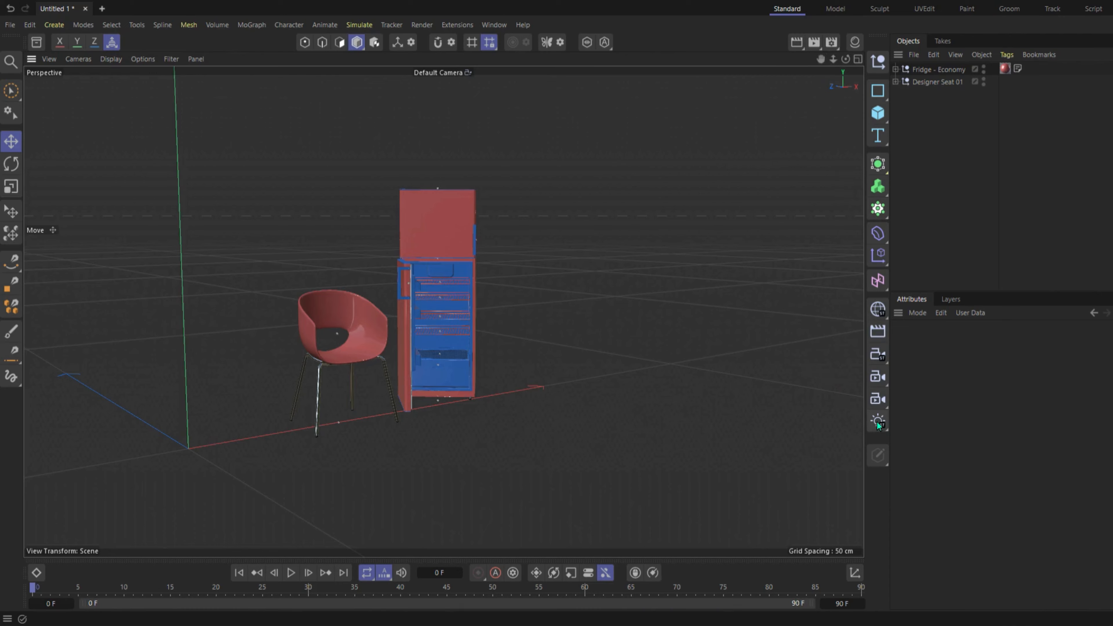
Add a spot light, position it in front of the chair and fridge above the ground, and widen its cone.
click(877, 425)
click(932, 453)
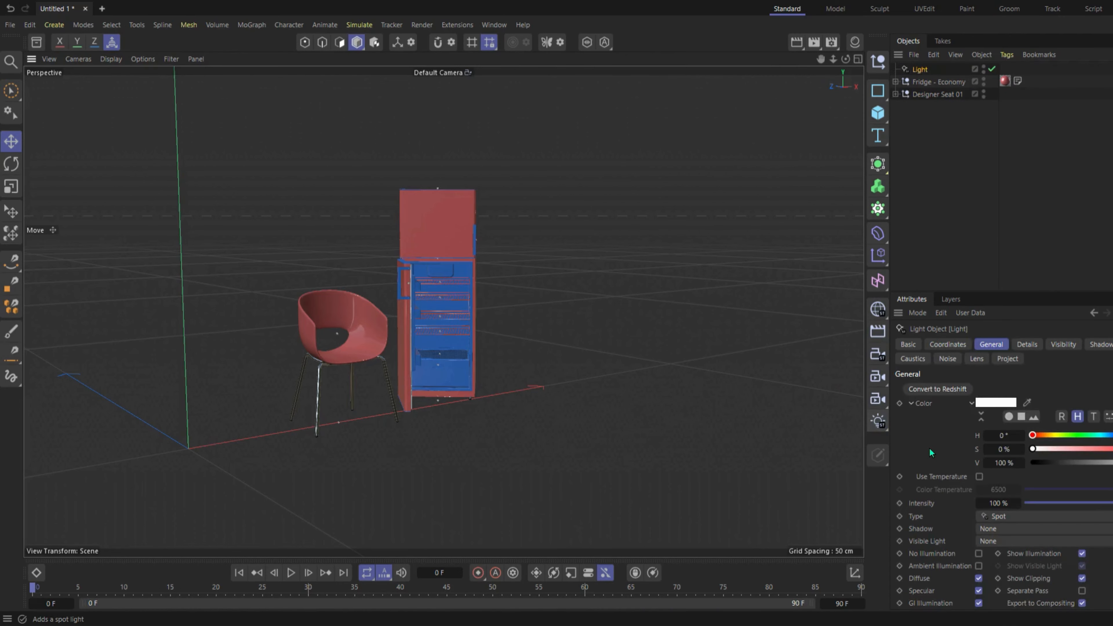
drag(262, 439, 515, 414)
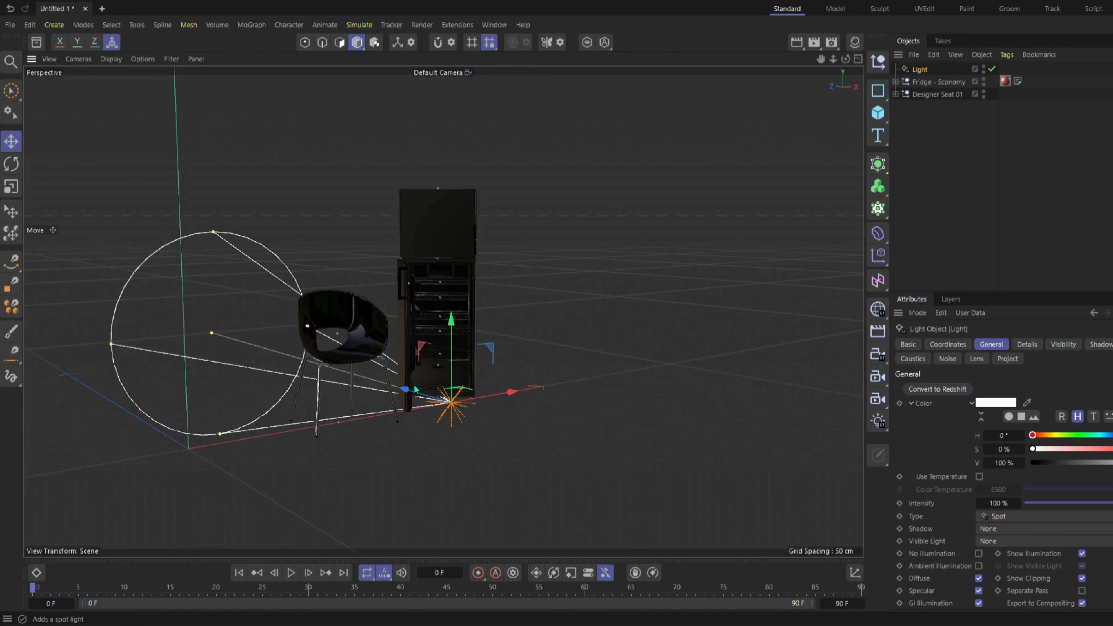
drag(414, 389, 719, 473)
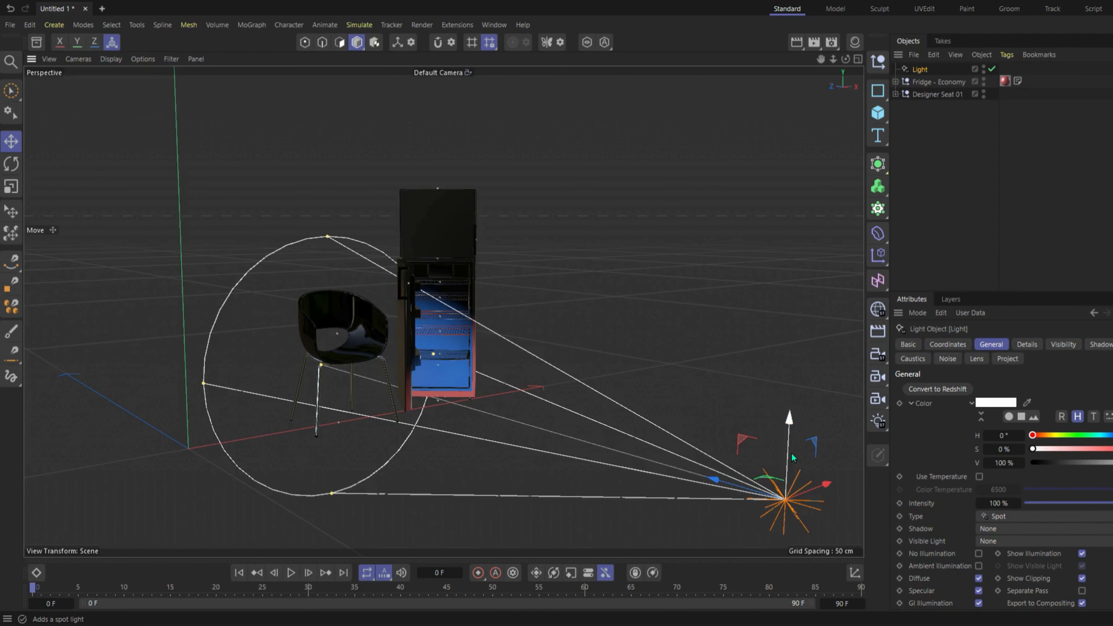
drag(792, 458, 772, 390)
key(t)
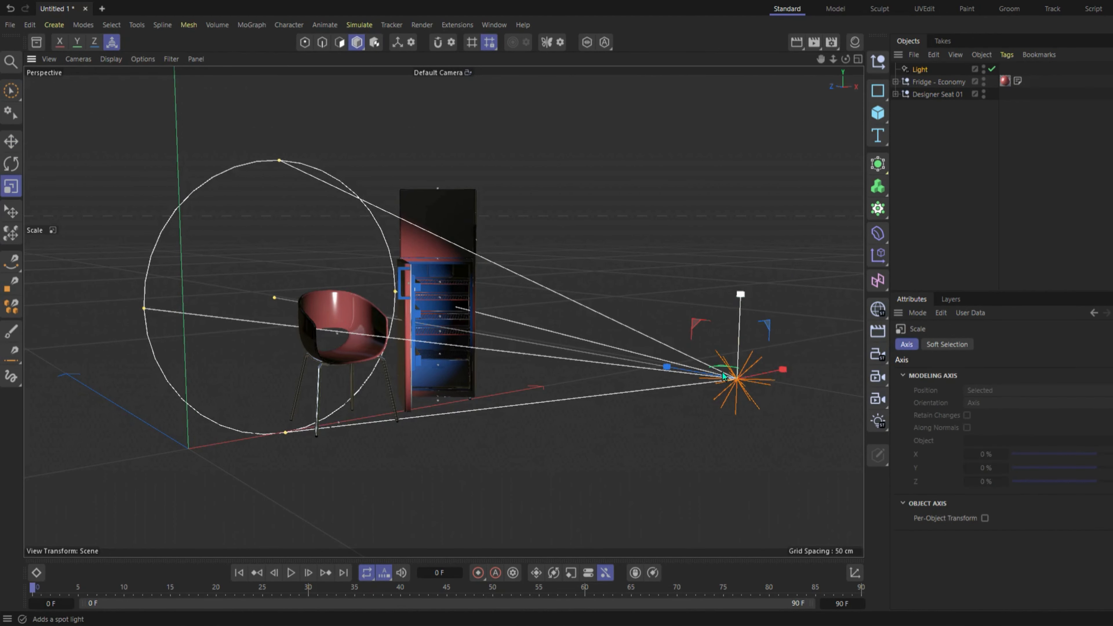
drag(395, 292, 429, 291)
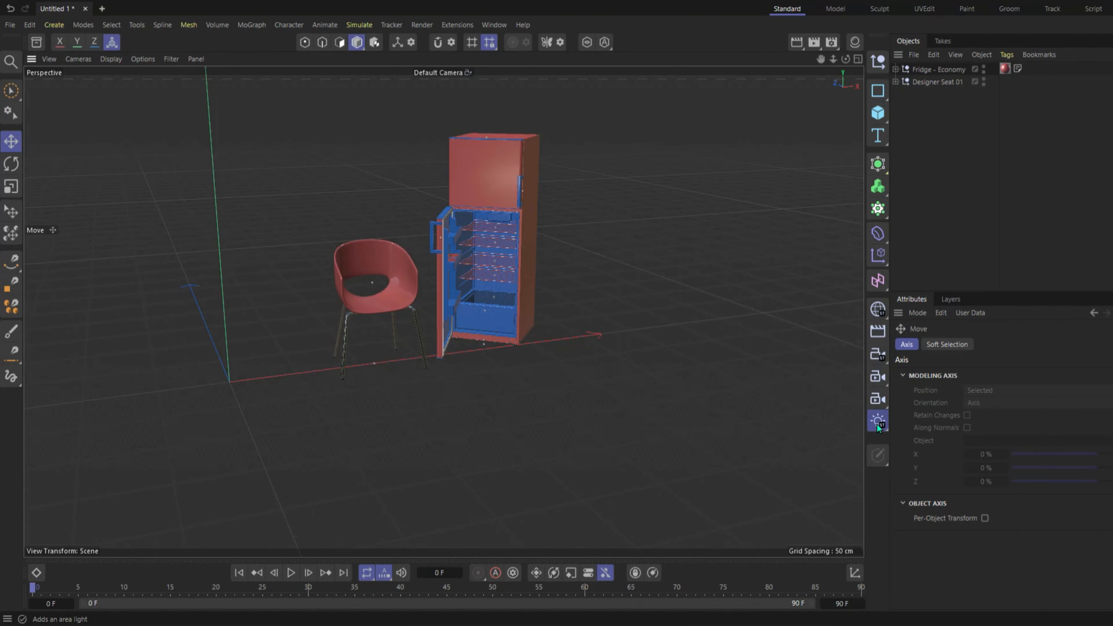
Add an area light, move it in front of the fridge, and enlarge its rectangle in width and height.
click(943, 499)
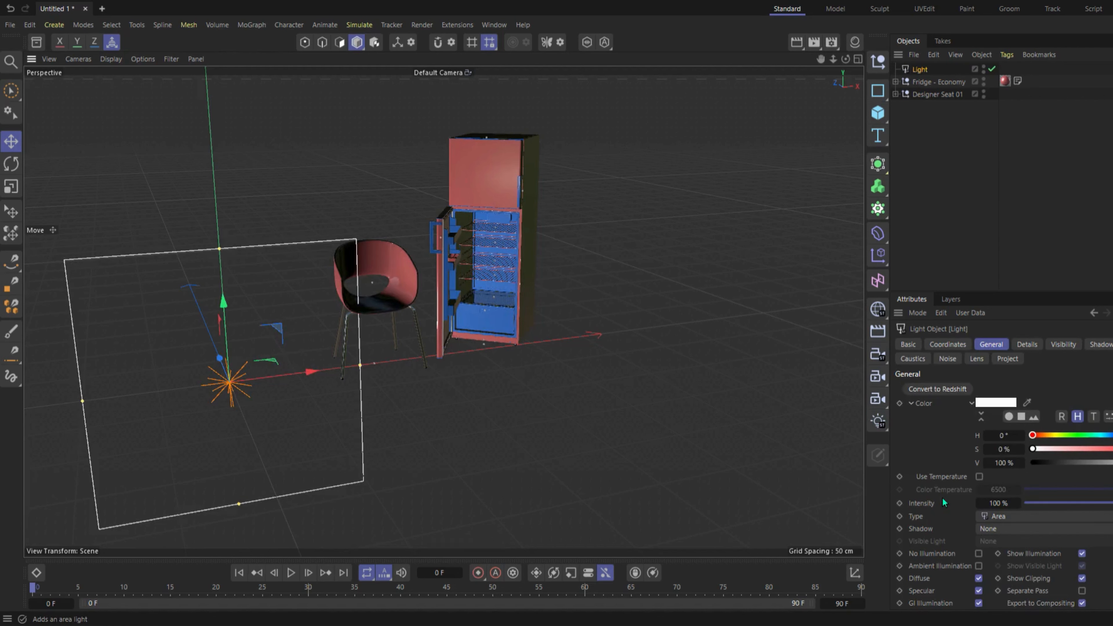
drag(301, 368, 542, 367)
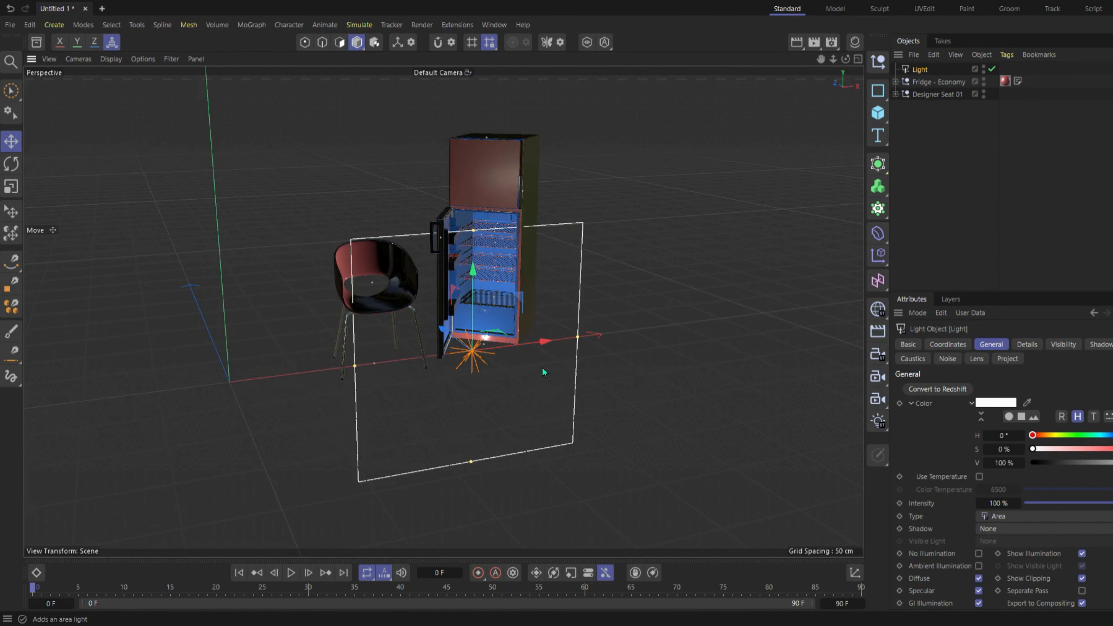
drag(482, 292, 476, 255)
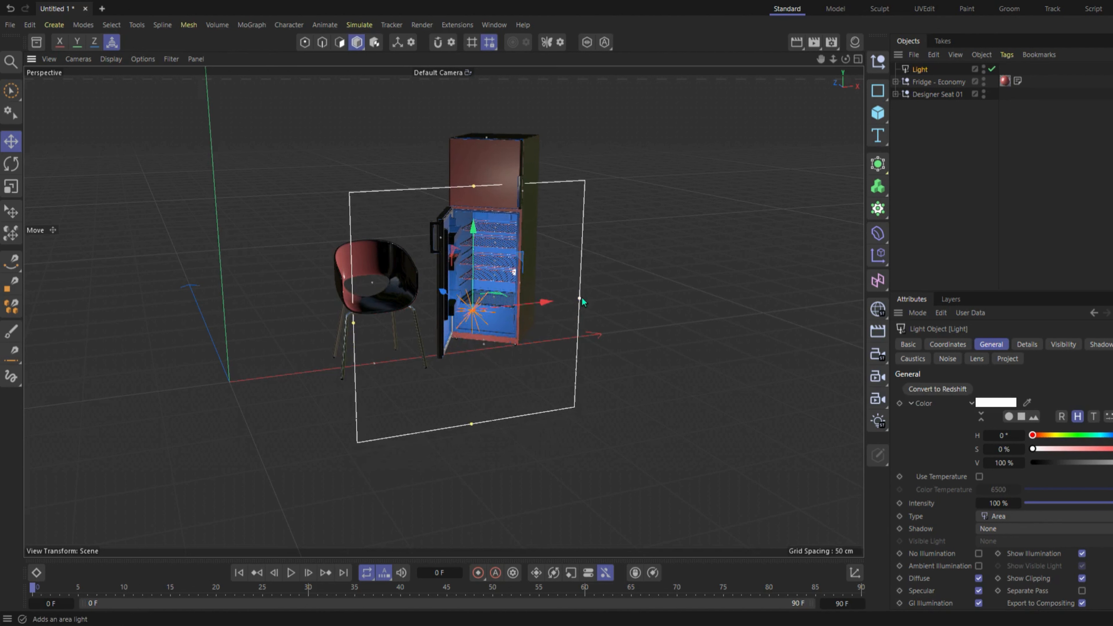
drag(580, 302, 653, 296)
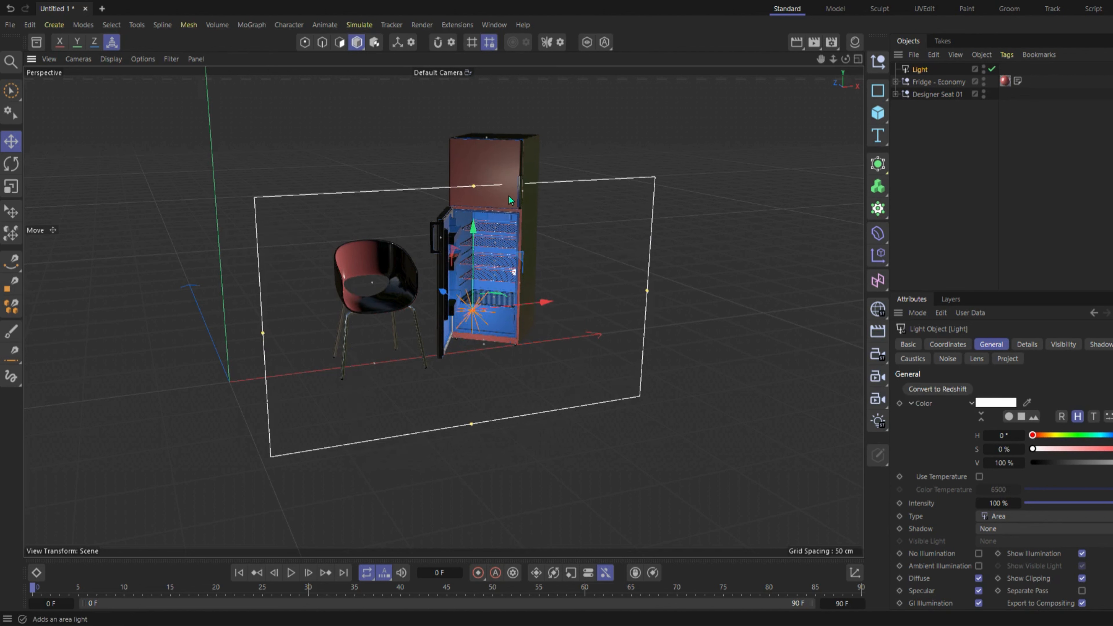
drag(474, 189, 494, 129)
mouse_move(444, 293)
mouse_down()
mouse_move(434, 253)
mouse_move(449, 298)
mouse_up()
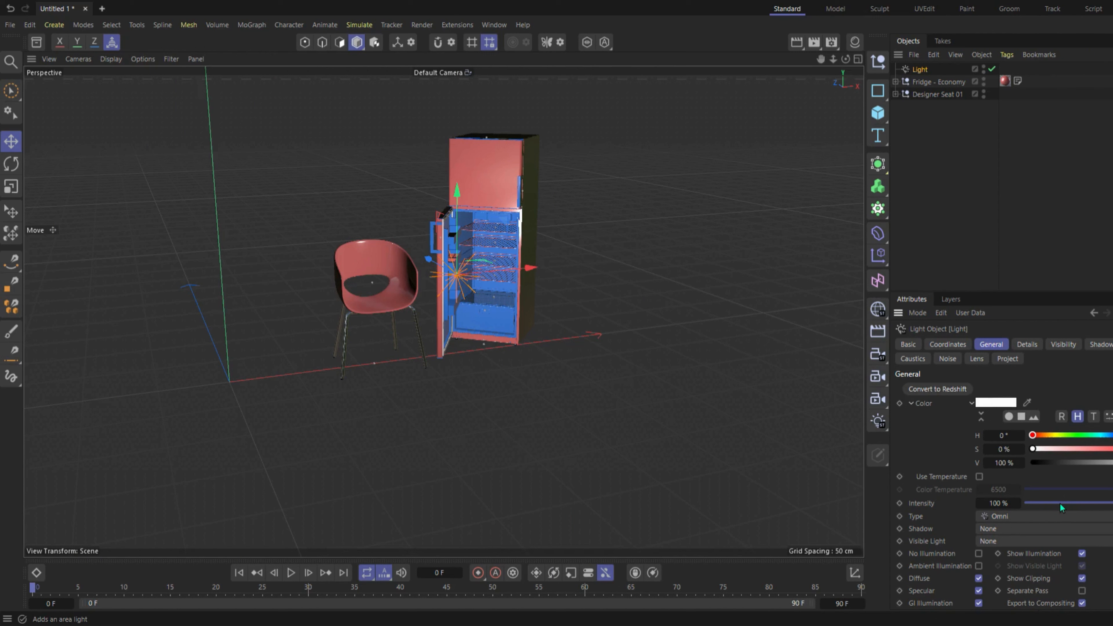
Increase the intensity of the omni light in front of the fridge.
drag(1061, 504, 1112, 505)
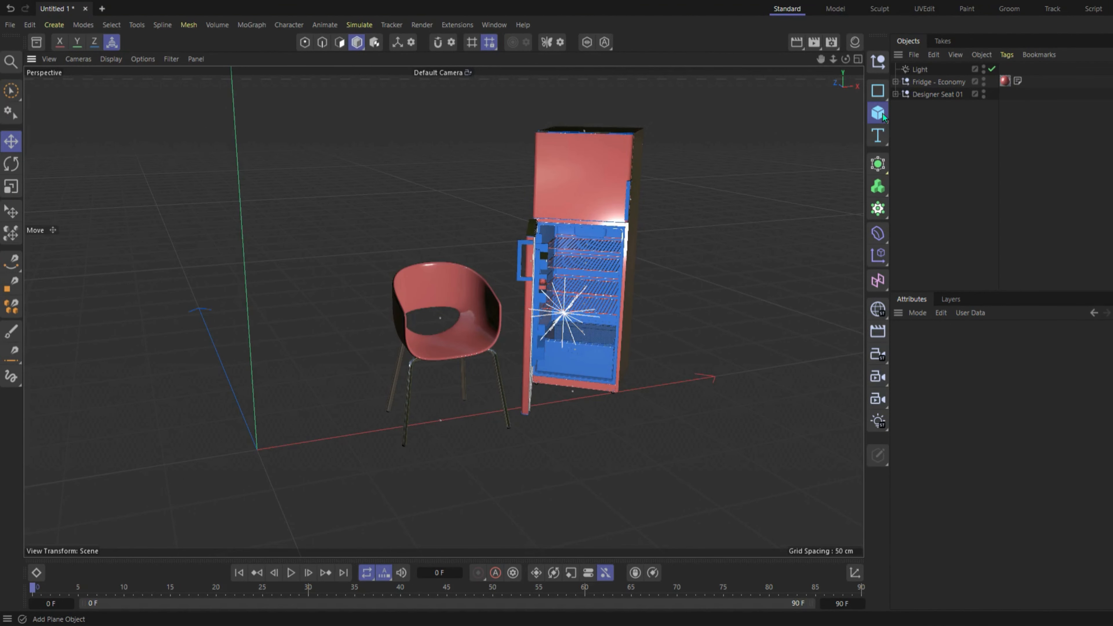
Add a plane as the floor and shift it along X beneath the chair and fridge.
click(937, 152)
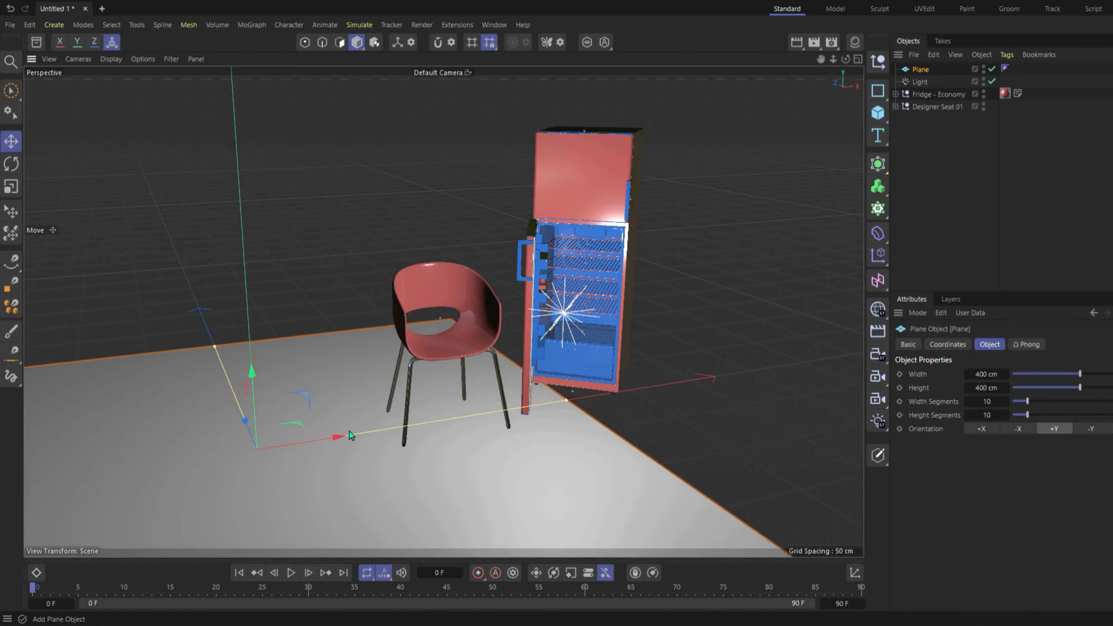
drag(348, 435, 442, 347)
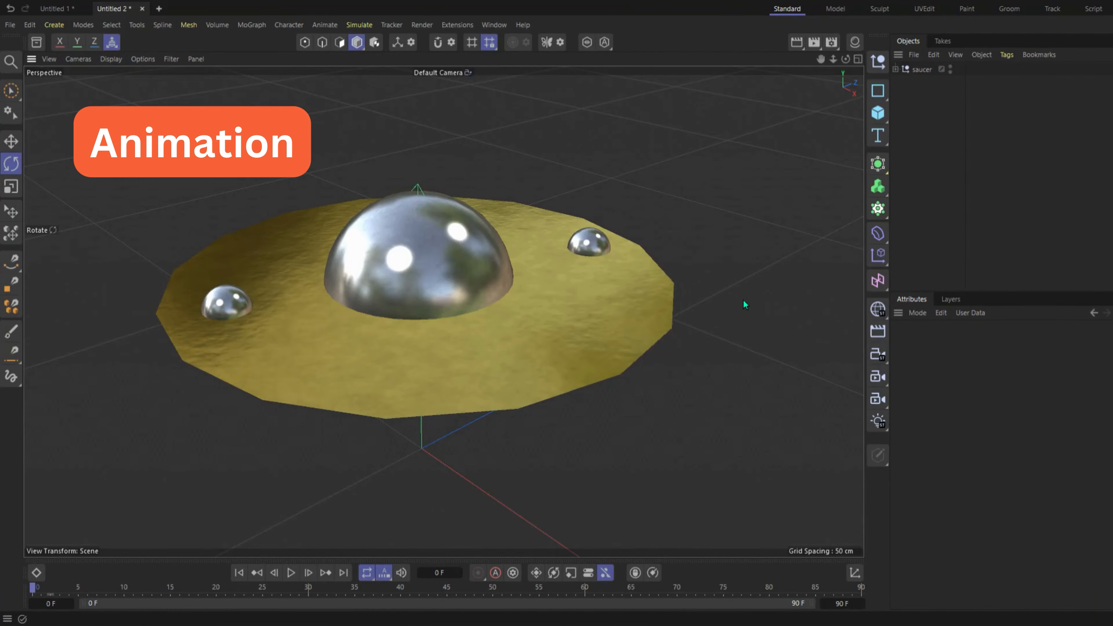
Keyframe the whole saucer group at frame 0 and advance the timeline to frame 40.
click(460, 252)
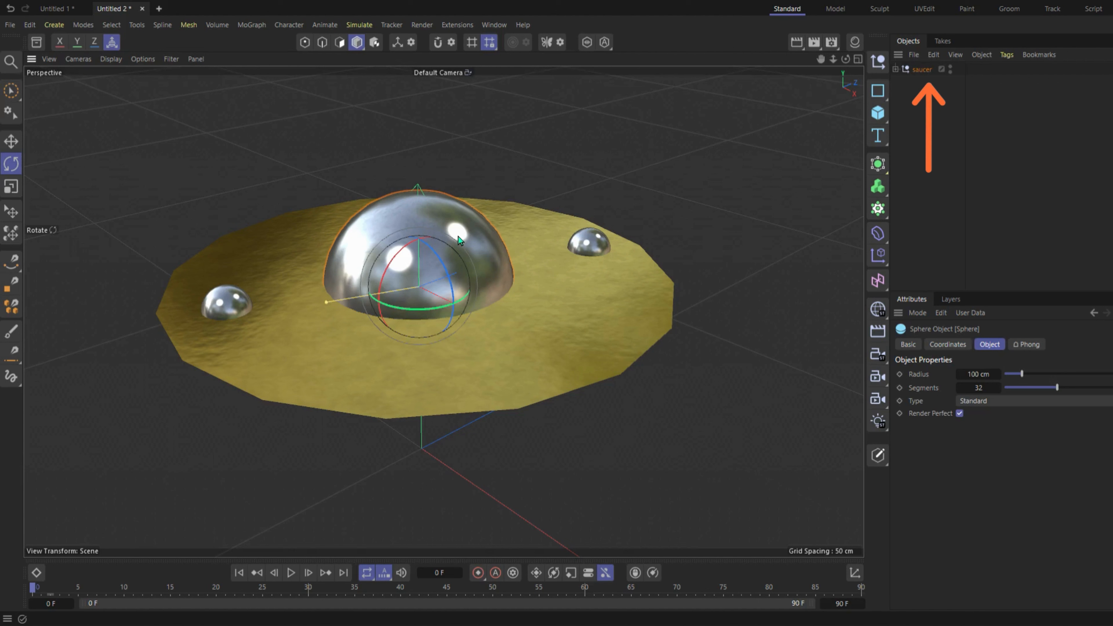
click(920, 70)
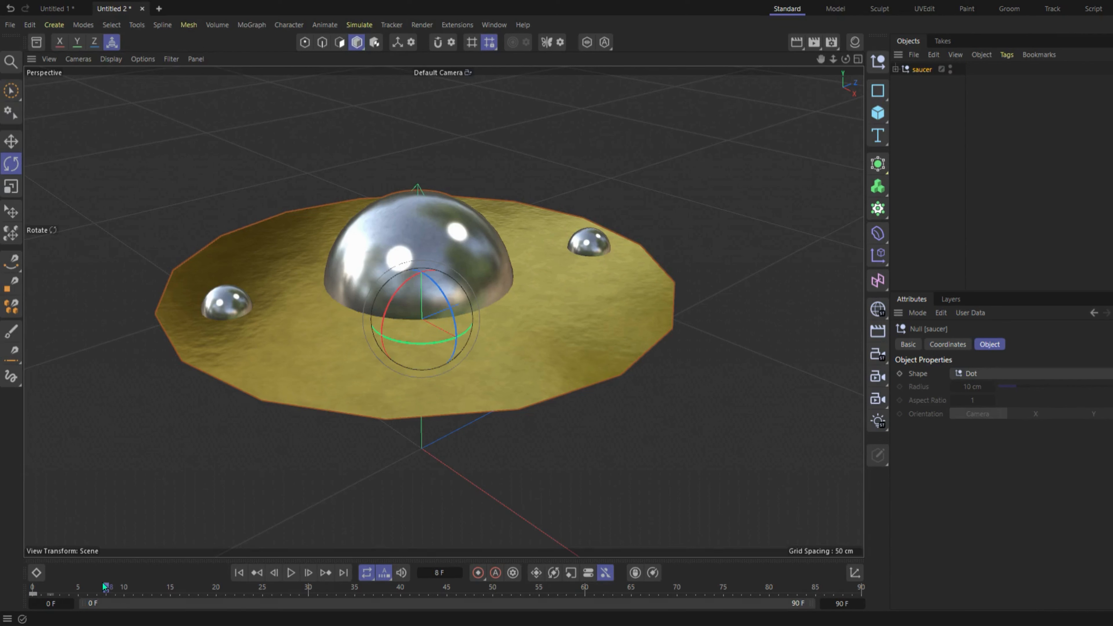
drag(104, 587, 200, 596)
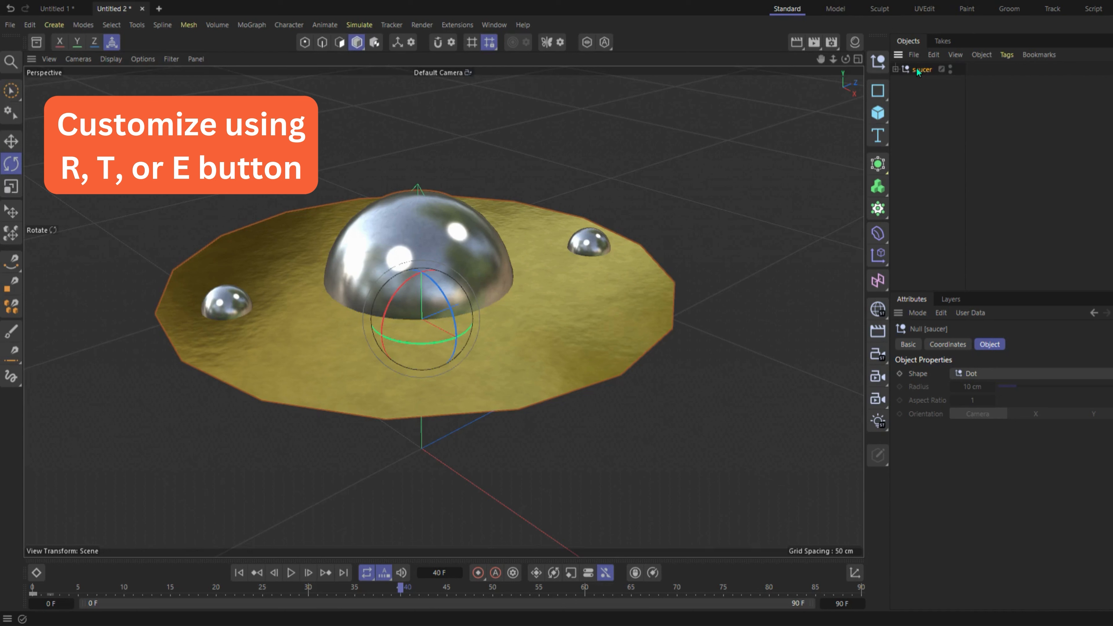
Rotate the saucer group slightly about its vertical axis at frame 40 and record a keyframe.
key(e)
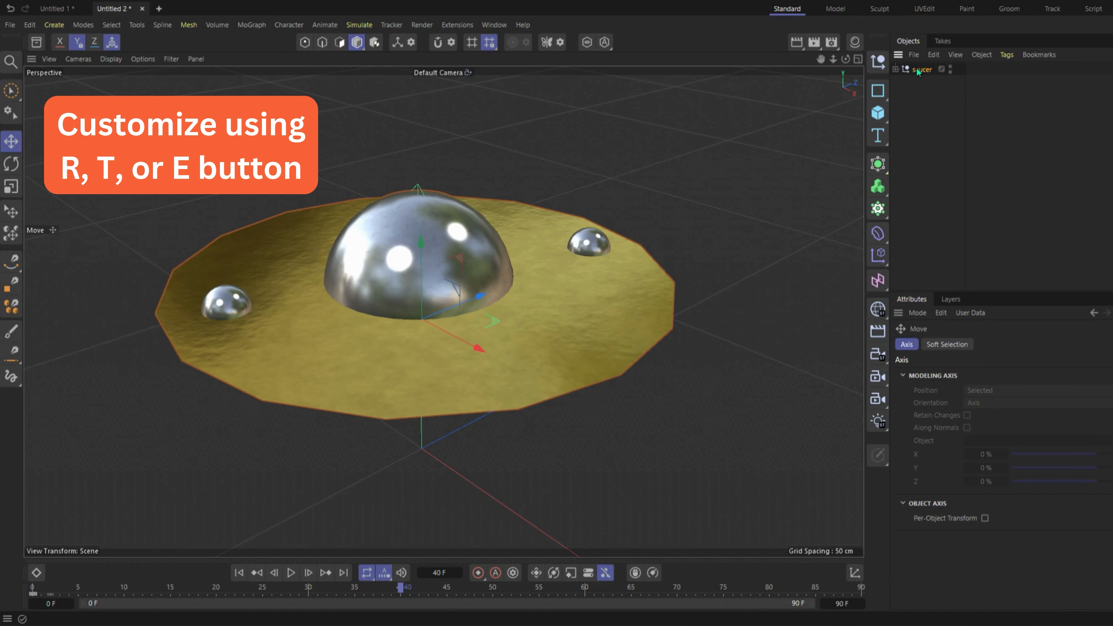
key(r)
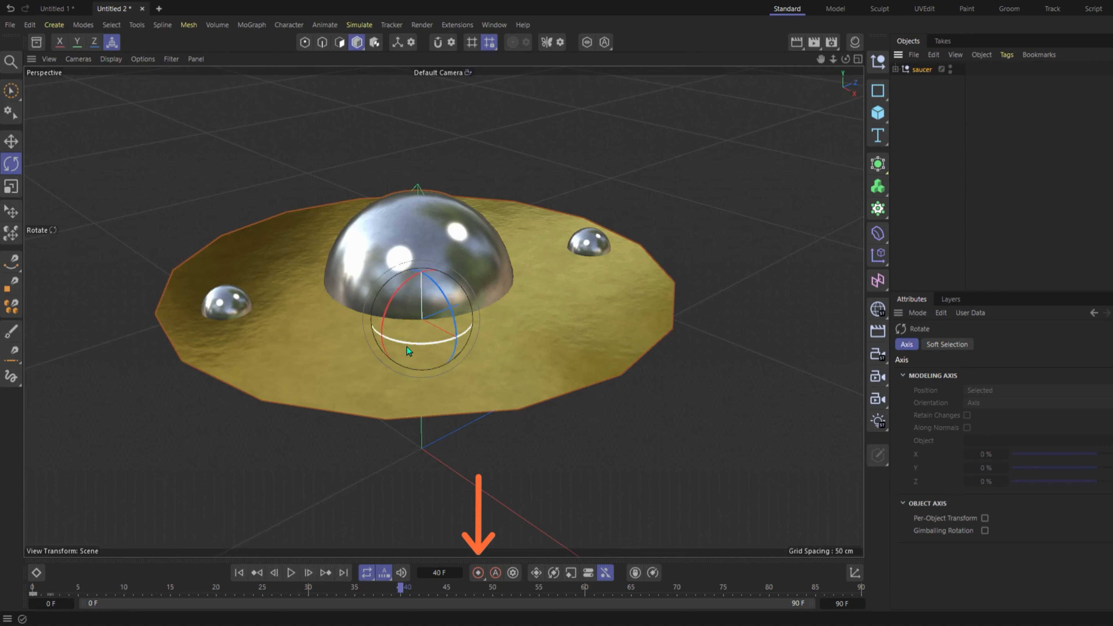
mouse_move(407, 347)
mouse_down()
mouse_move(456, 320)
mouse_move(452, 289)
mouse_move(394, 298)
mouse_move(389, 334)
mouse_move(406, 345)
mouse_up()
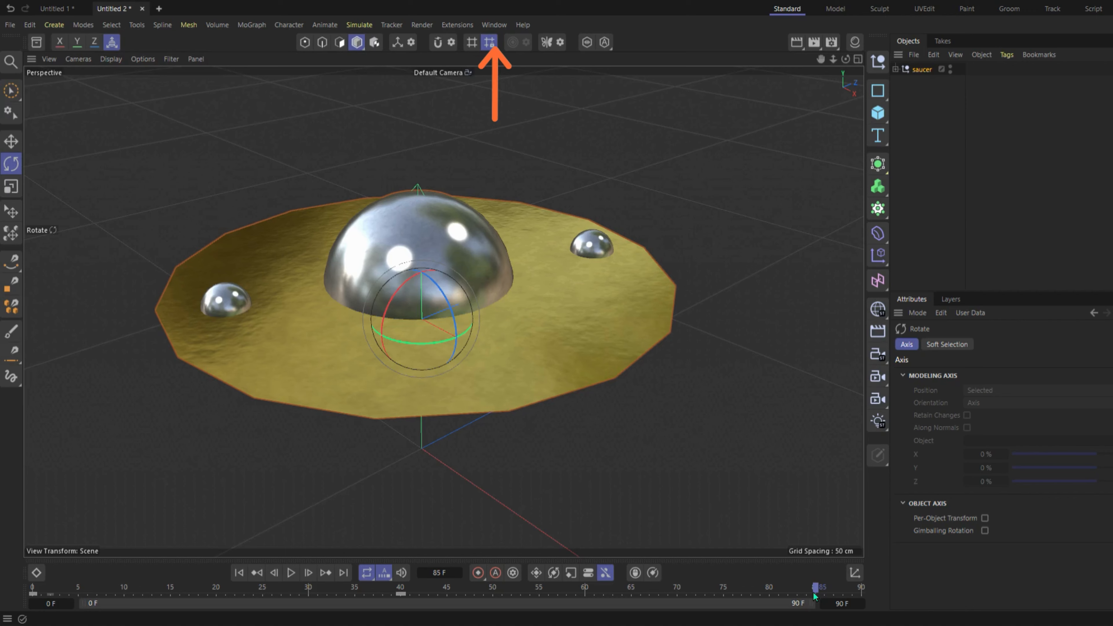
Rotate the saucer group further about its vertical axis at frame 85 and play the animation.
click(922, 69)
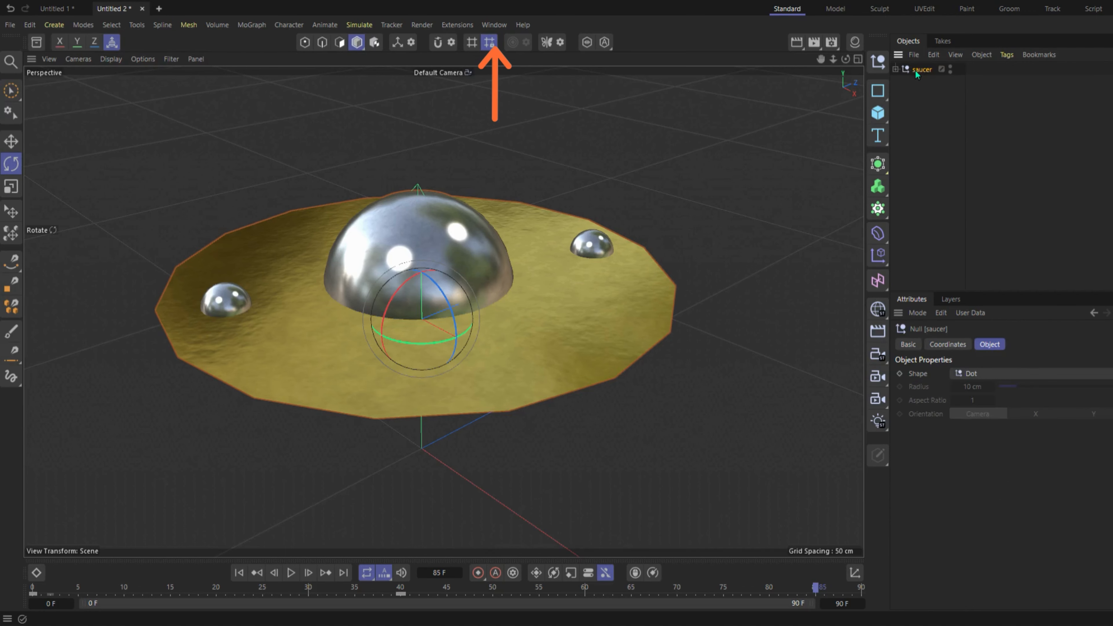
drag(422, 343, 418, 375)
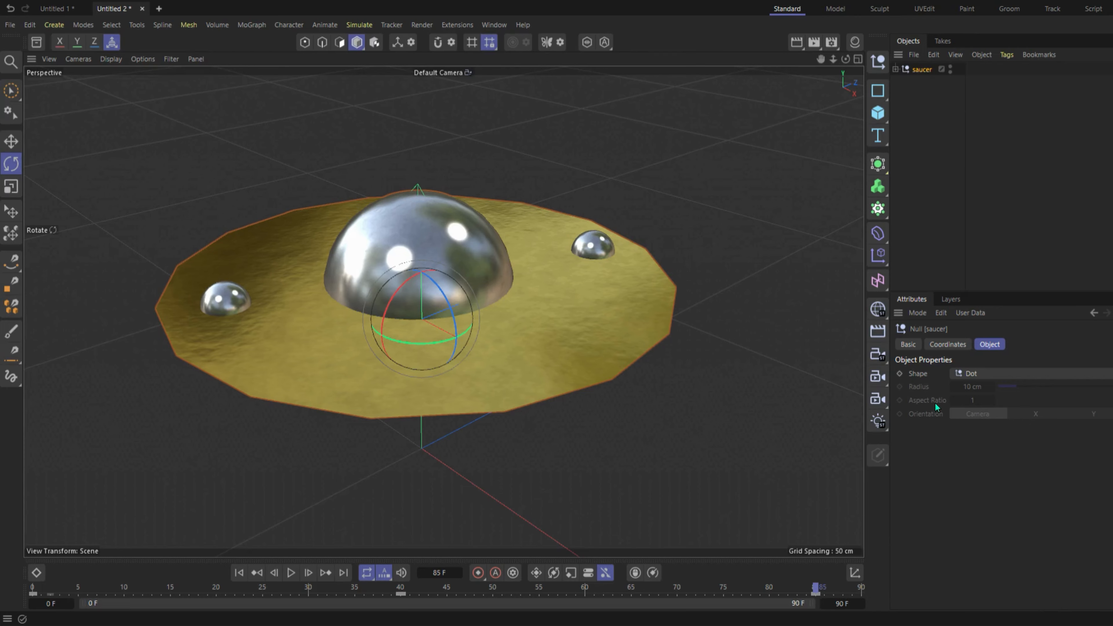
click(291, 572)
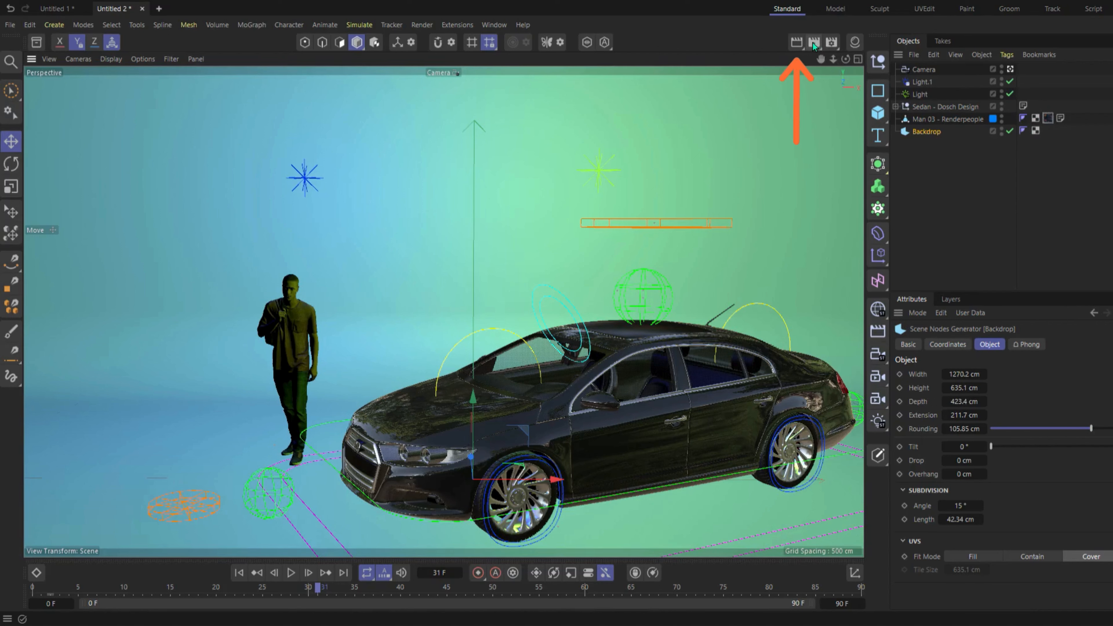
Render the car and man scene in the viewport.
click(795, 43)
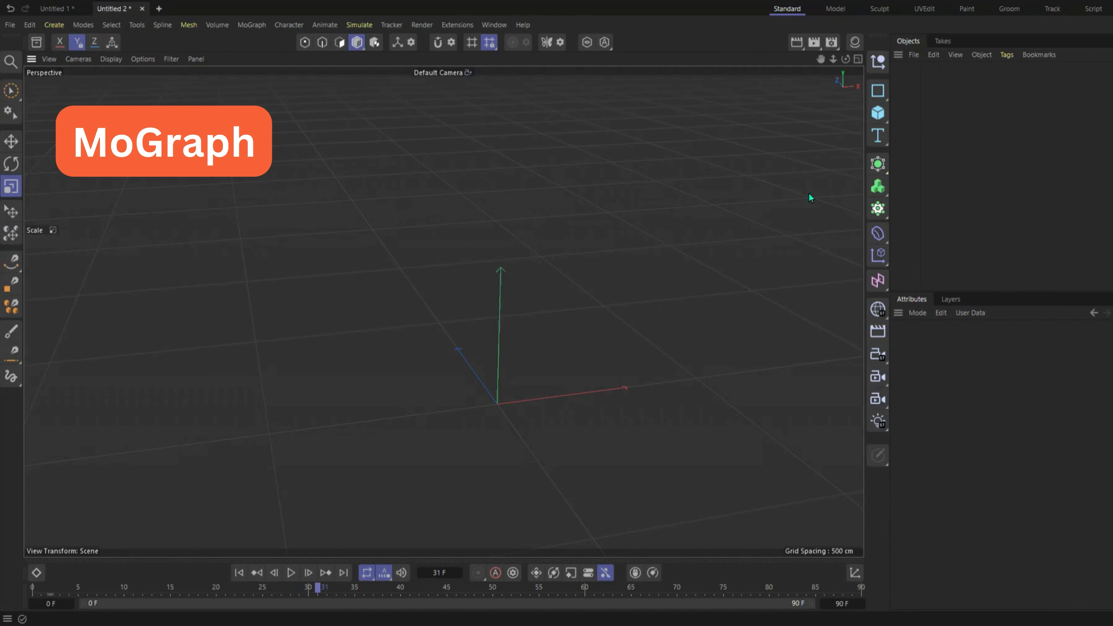
Add a 200 cm cube to the empty scene and move it up along the Y axis.
click(878, 113)
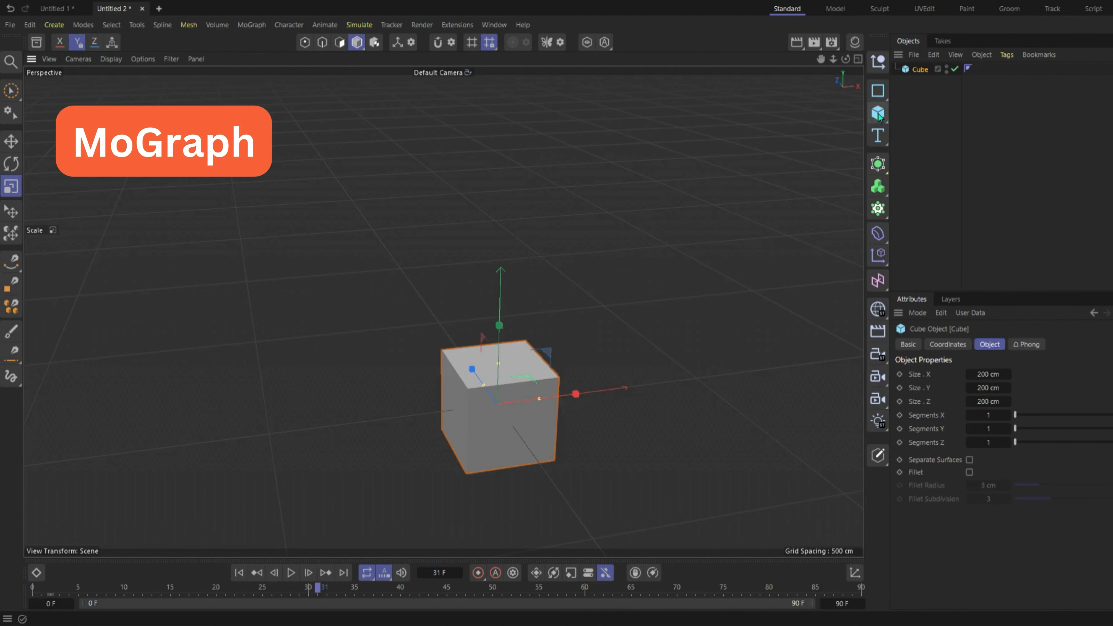
key(e)
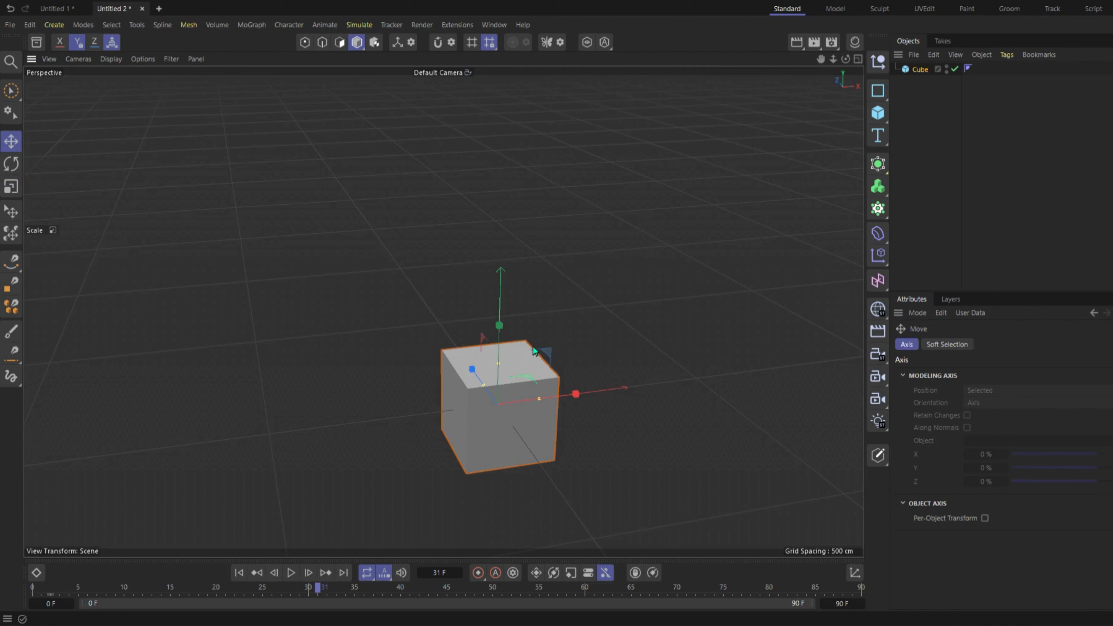
drag(500, 328, 505, 237)
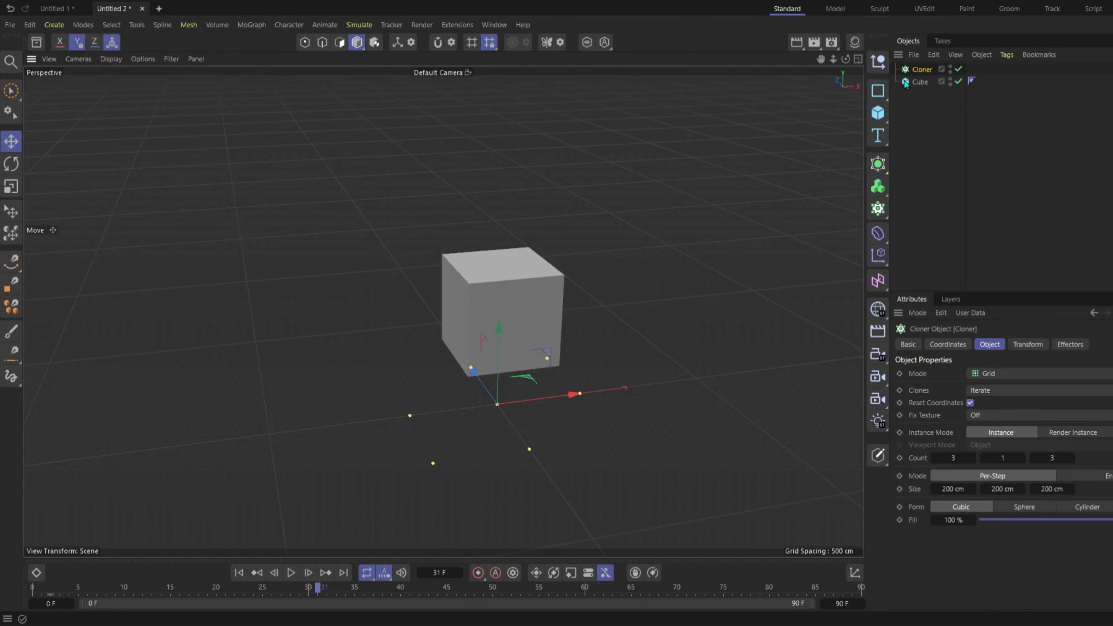
Make the Cube a child of the Cloner in the object hierarchy.
click(920, 82)
drag(920, 84, 923, 72)
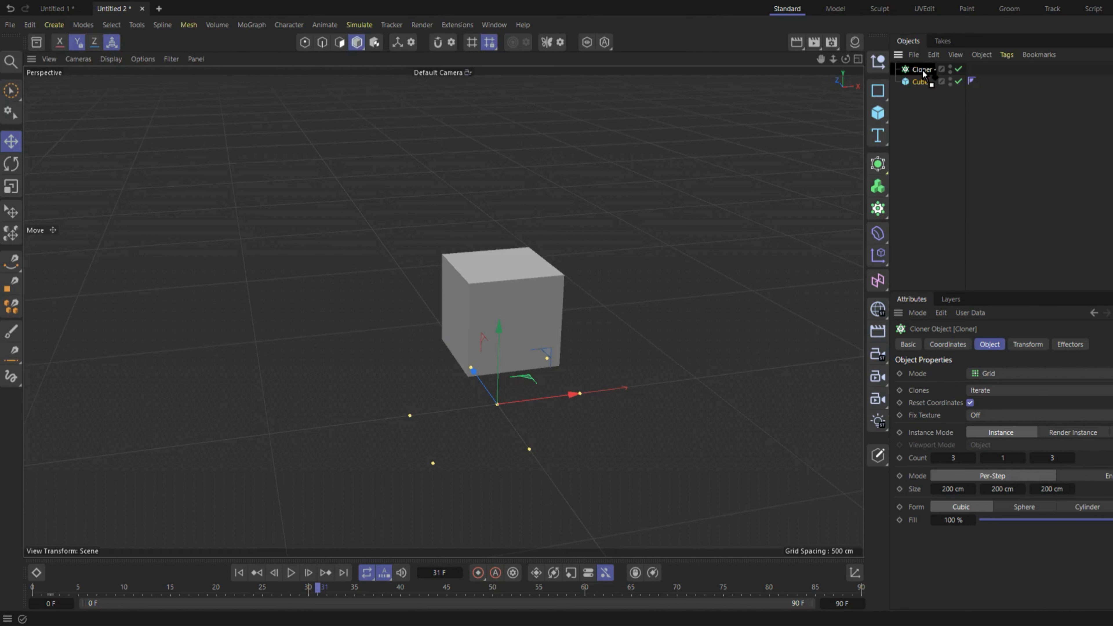